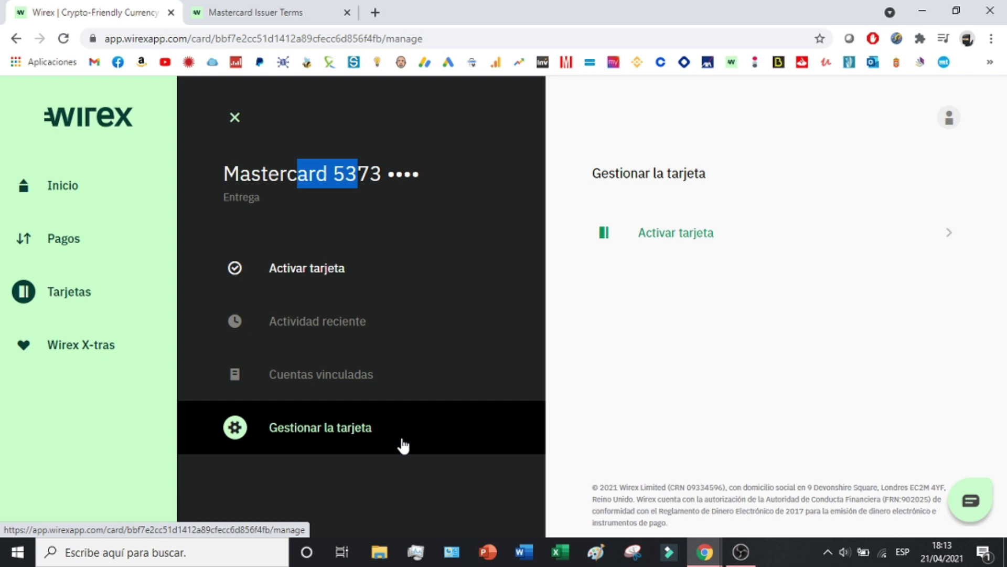
Step: Open Wirex X-tras, review the Cryptoback offer and the Standard Plan, and bring up the available upgrade plans
{"action": "left_click", "coordinate": [115, 359]}
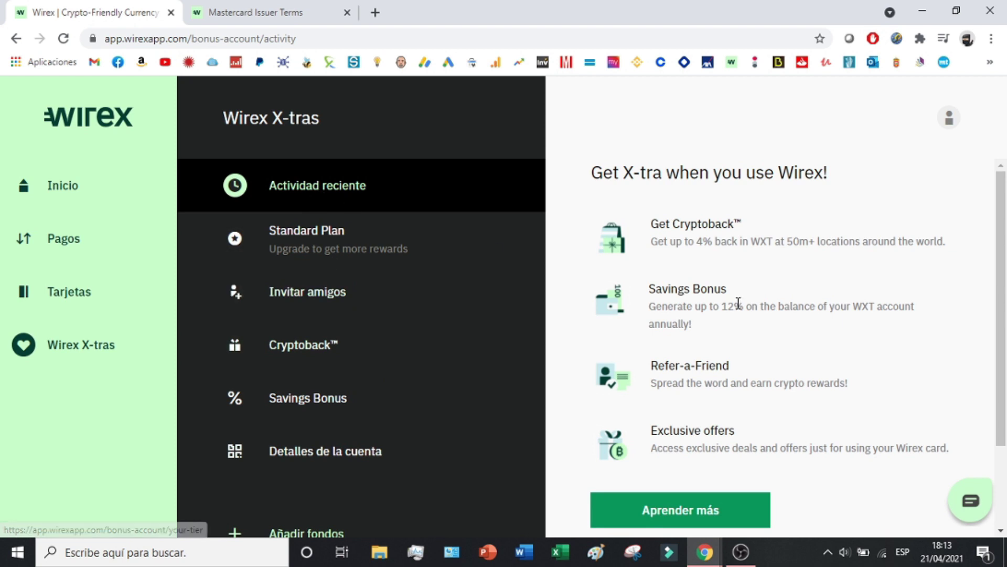
{"action": "left_click_drag", "start_coordinate": [669, 242], "coordinate": [871, 247]}
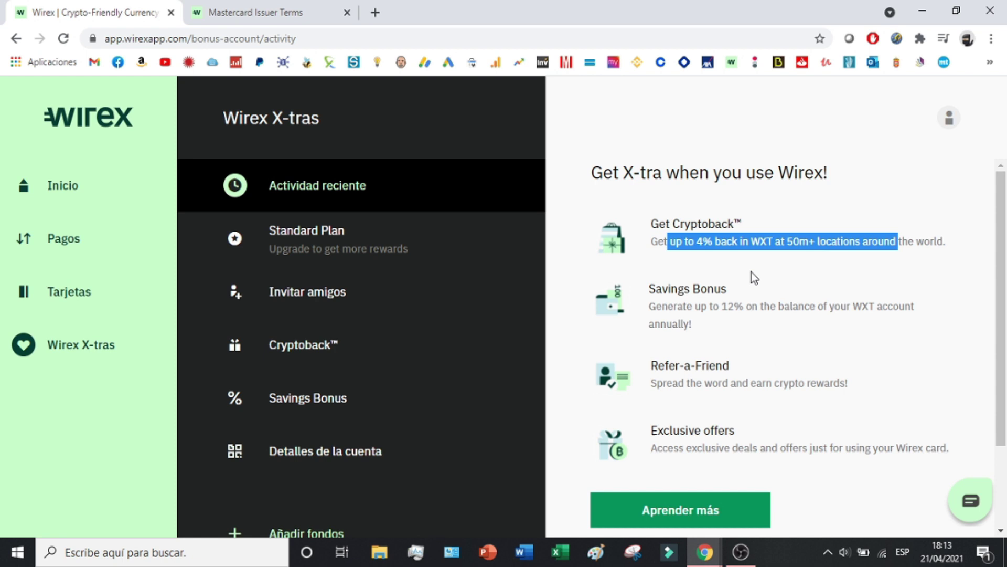
{"action": "left_click", "coordinate": [372, 244]}
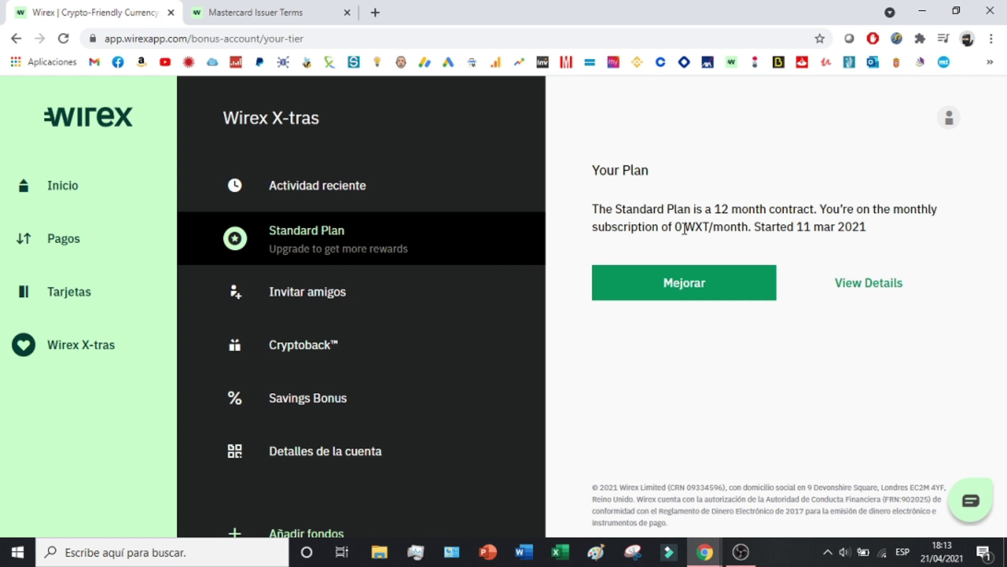
{"action": "left_click", "coordinate": [737, 270]}
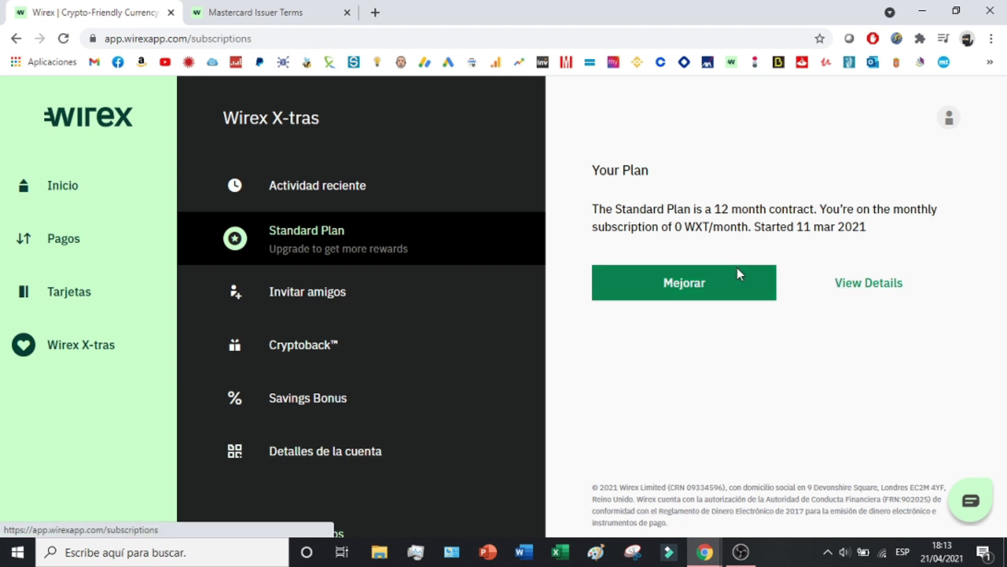
{"action": "scroll", "coordinate": [674, 268], "scroll_direction": "down", "scroll_amount": 2}
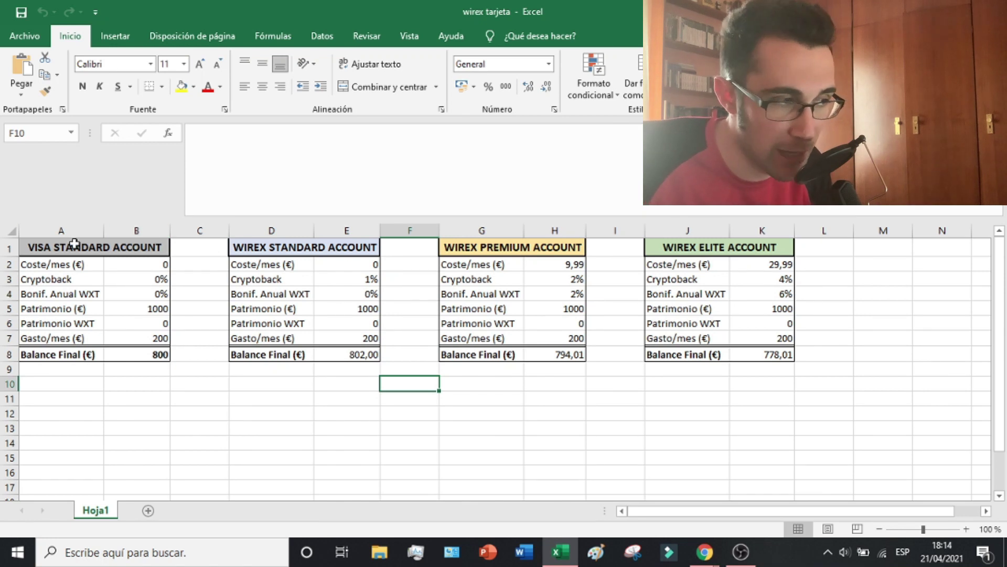
Step: Switch to the wirex tarjeta workbook in Excel and compare the Visa Standard table with the Wirex Standard Cryptoback and Premium annual WXT bonus
{"action": "left_click_drag", "start_coordinate": [74, 247], "coordinate": [150, 351]}
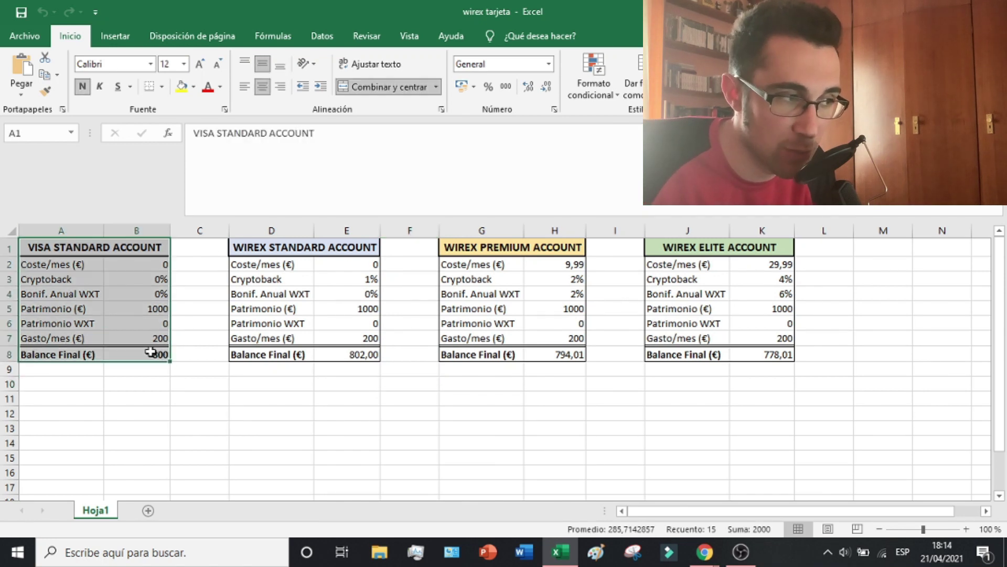
{"action": "left_click", "coordinate": [168, 371]}
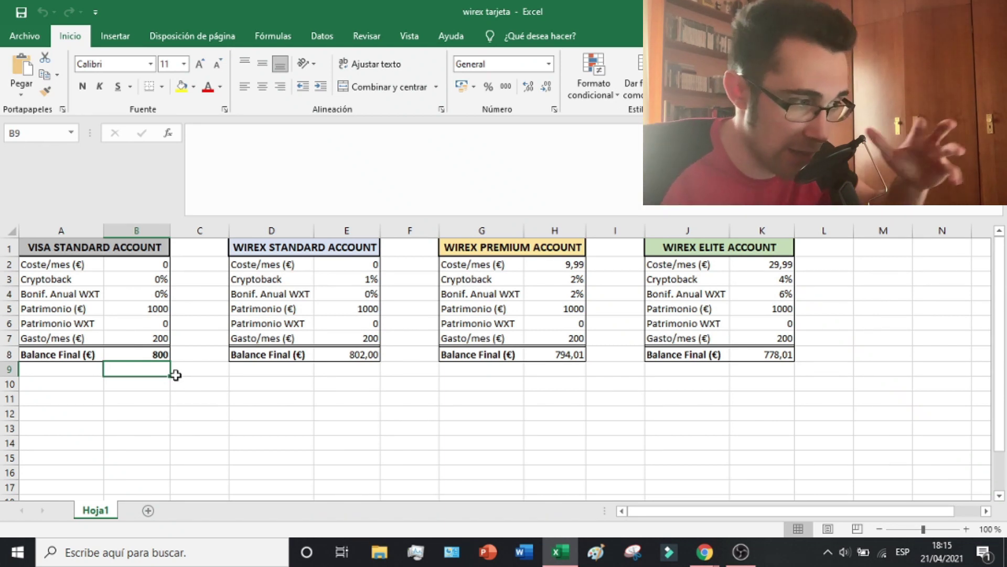
{"action": "left_click", "coordinate": [161, 284]}
{"action": "left_click", "coordinate": [352, 278]}
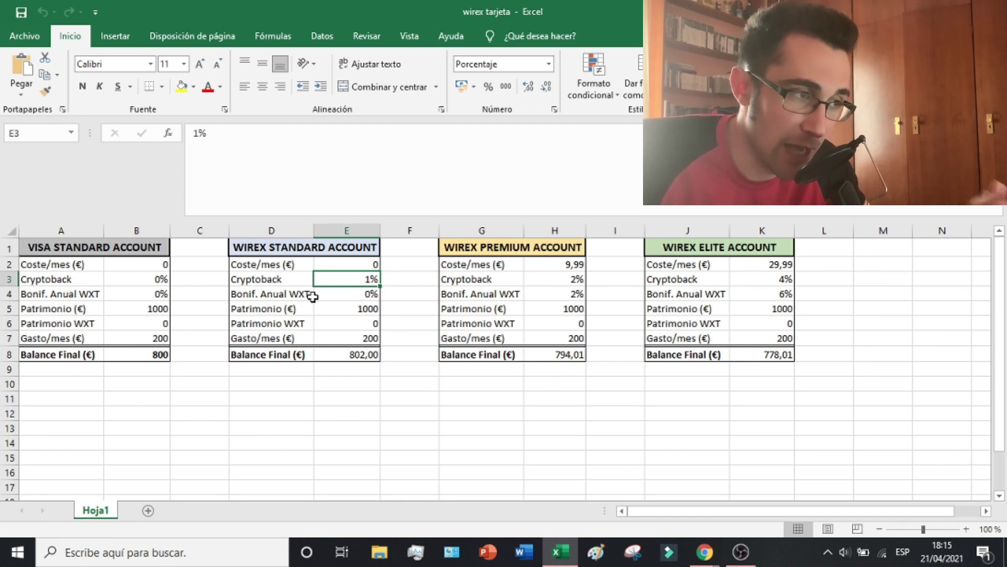
{"action": "left_click", "coordinate": [555, 295]}
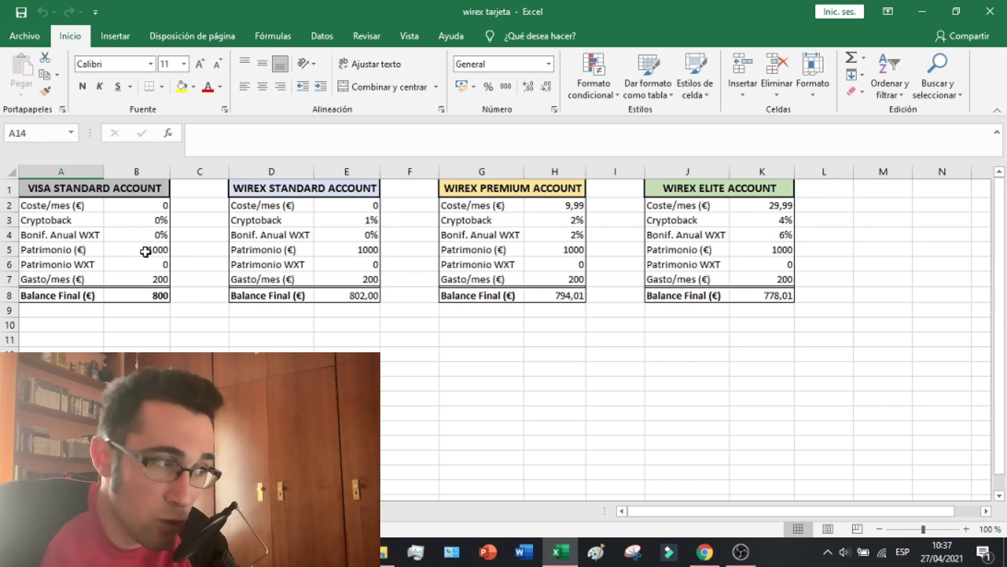
Step: Compare the Patrimonio (€) values of the Visa Standard, Wirex Standard, Premium and Elite accounts
{"action": "left_click", "coordinate": [157, 250]}
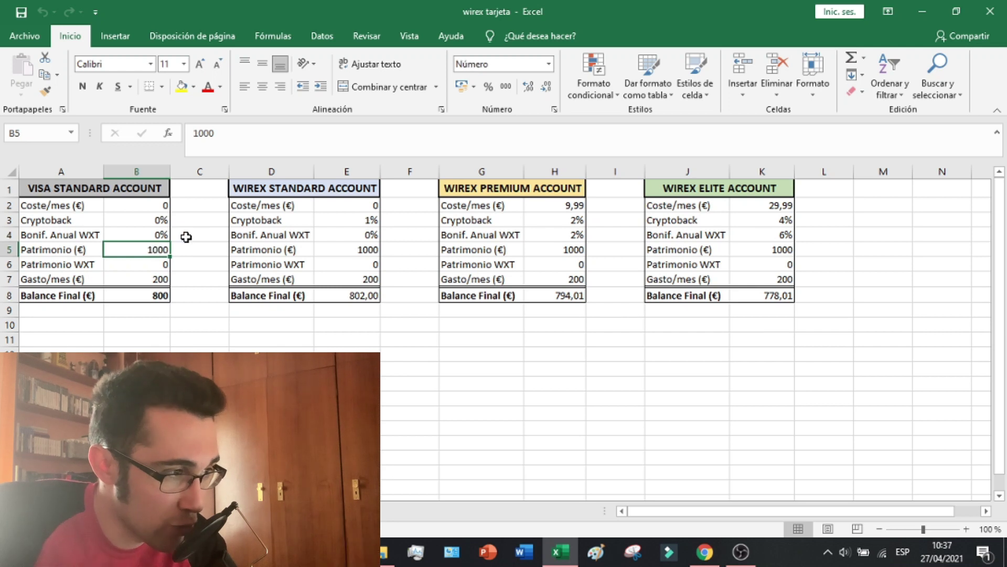
{"action": "left_click", "coordinate": [350, 250]}
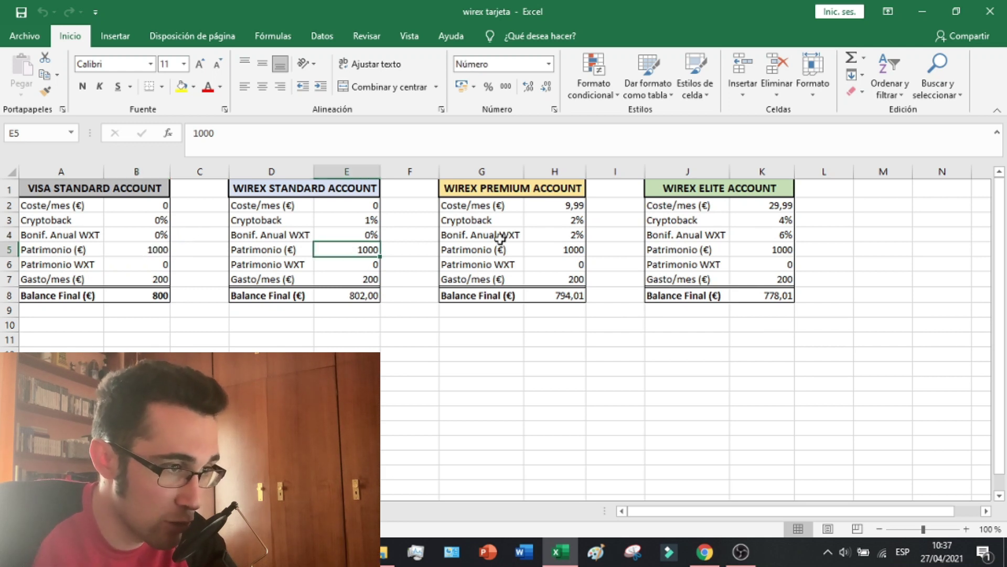
{"action": "left_click", "coordinate": [560, 247]}
{"action": "left_click", "coordinate": [776, 250]}
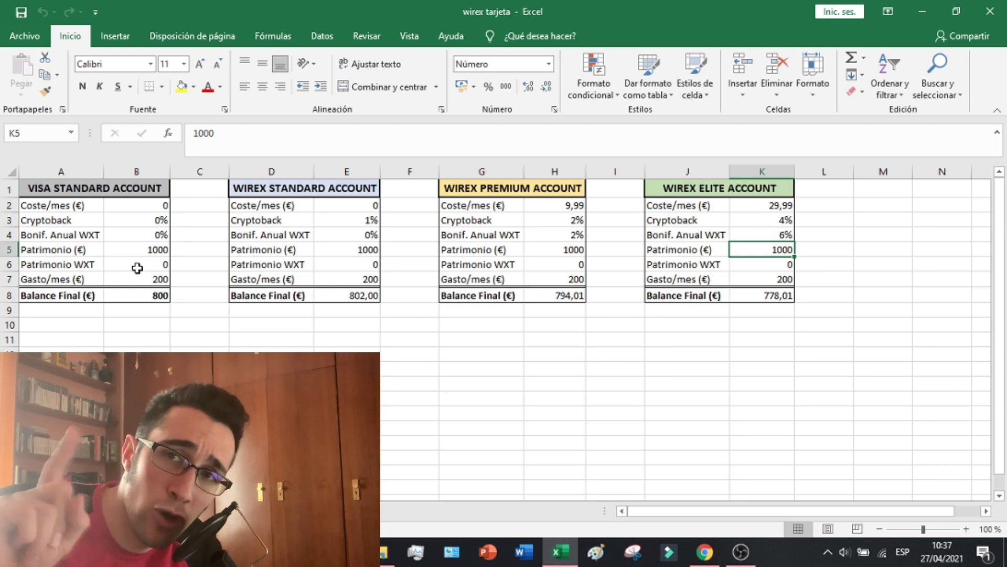
Step: Check the Visa Standard monthly spending and inspect the Balance Final formulas of the Visa Standard, Wirex Standard and Wirex Premium accounts
{"action": "left_click", "coordinate": [161, 278]}
{"action": "left_click", "coordinate": [162, 294]}
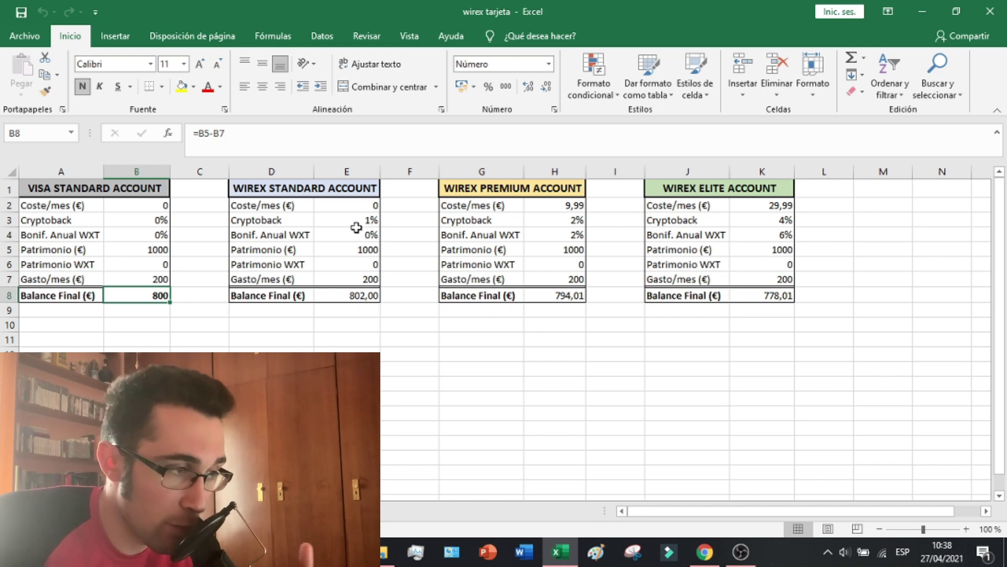
{"action": "left_click", "coordinate": [377, 295]}
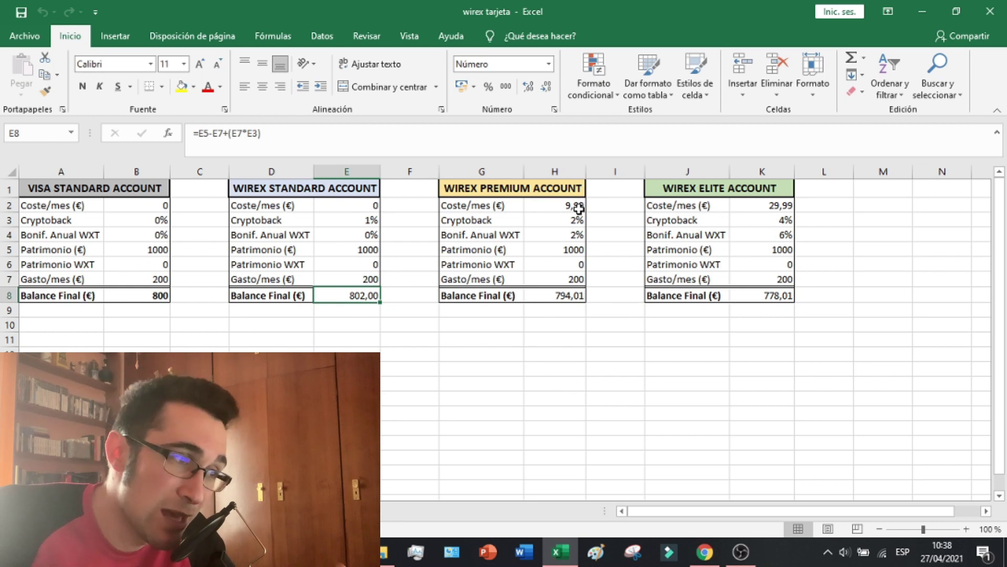
{"action": "left_click", "coordinate": [576, 299]}
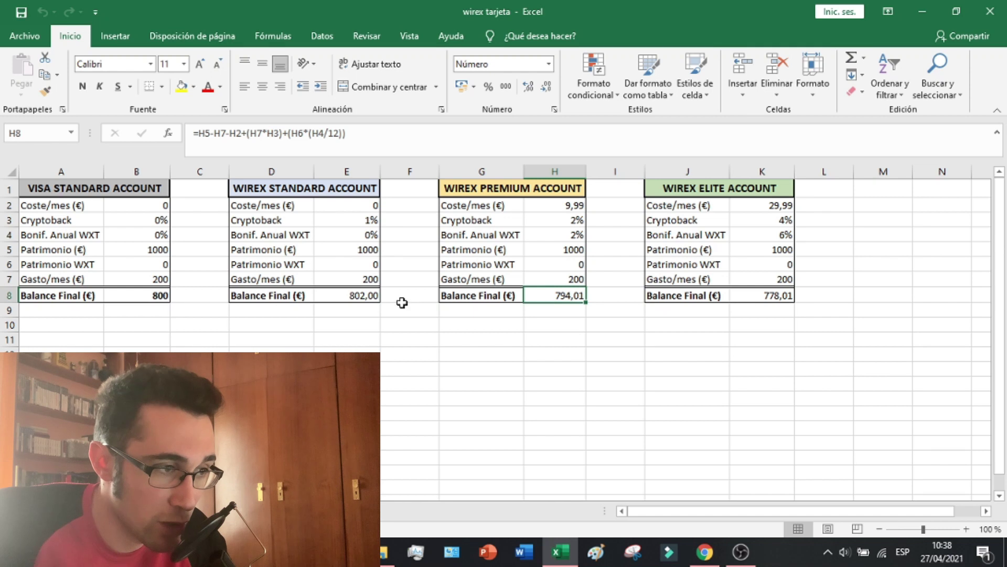
{"action": "left_click", "coordinate": [357, 296]}
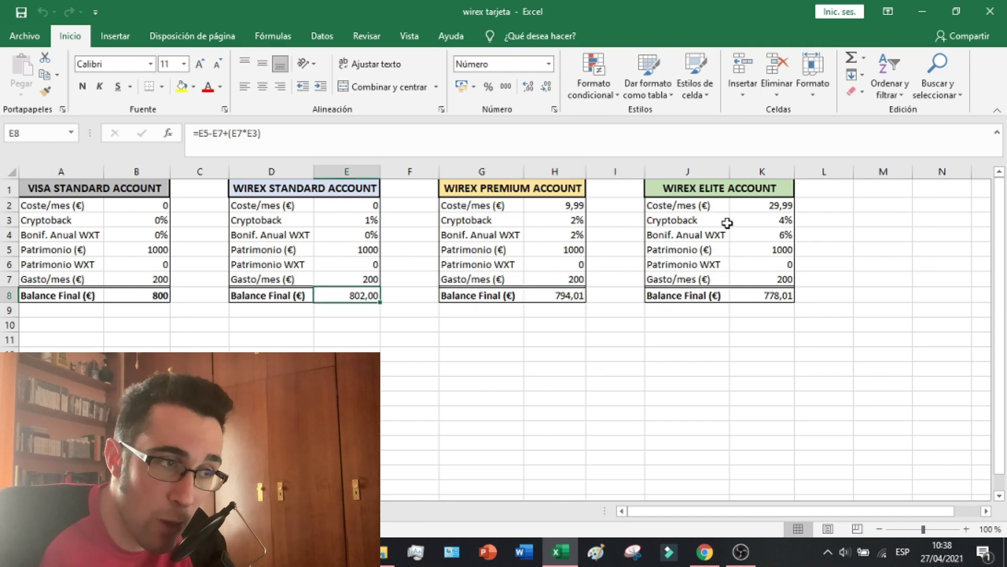
Step: Review the Wirex Elite account's Cryptoback, Patrimonio (€) and Gasto/mes (€) figures
{"action": "left_click", "coordinate": [783, 218]}
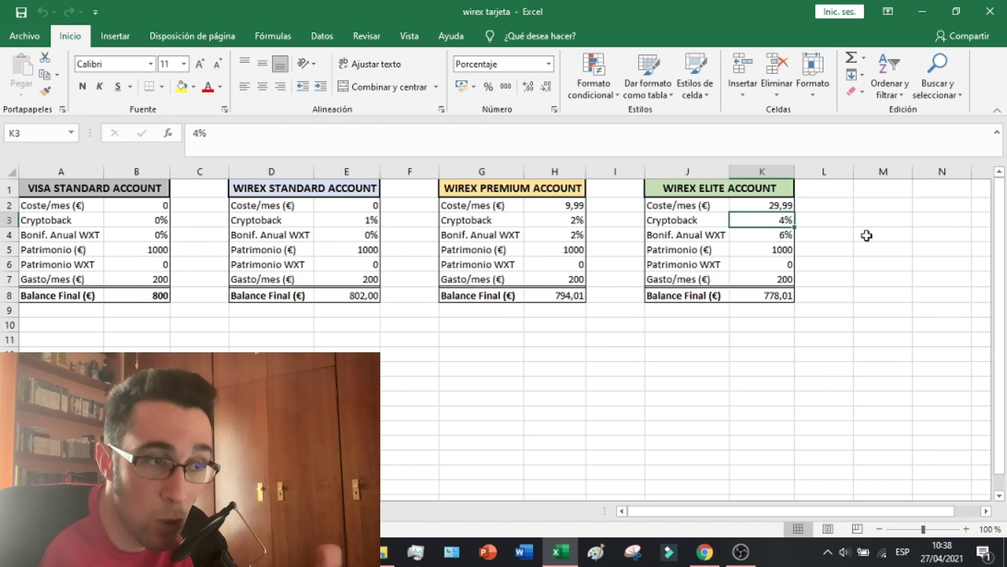
{"action": "left_click", "coordinate": [778, 250]}
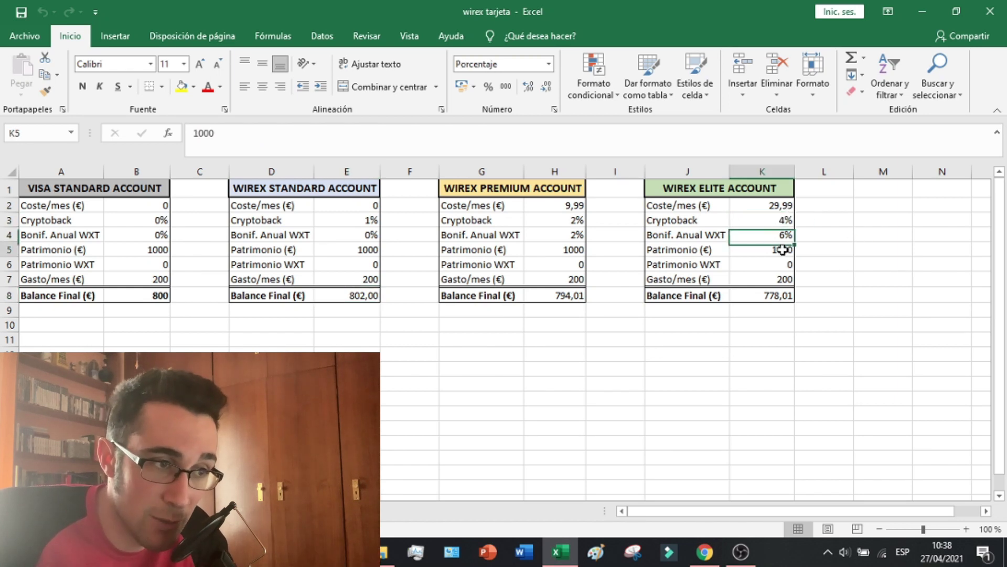
{"action": "left_click", "coordinate": [783, 279]}
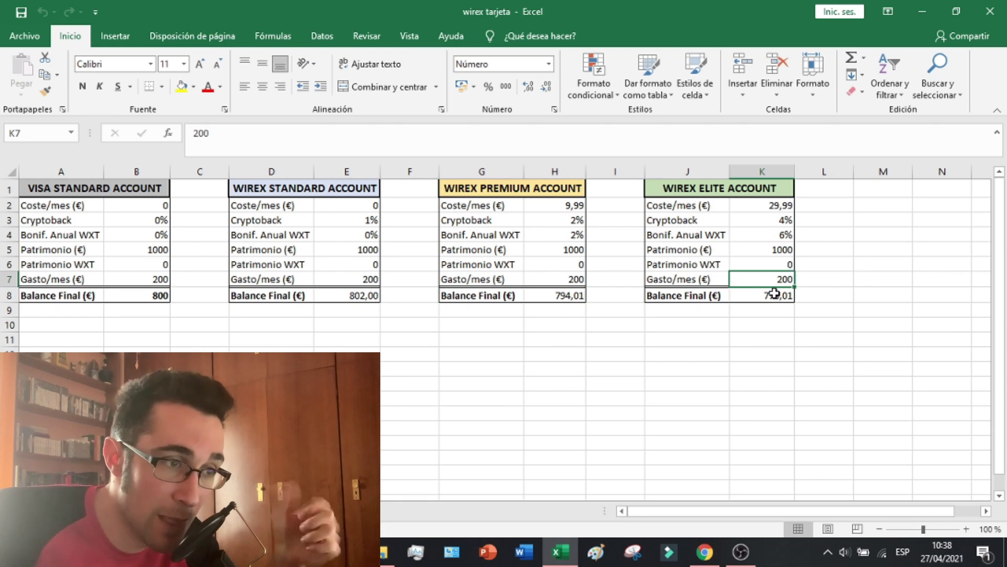
{"action": "left_click", "coordinate": [771, 310]}
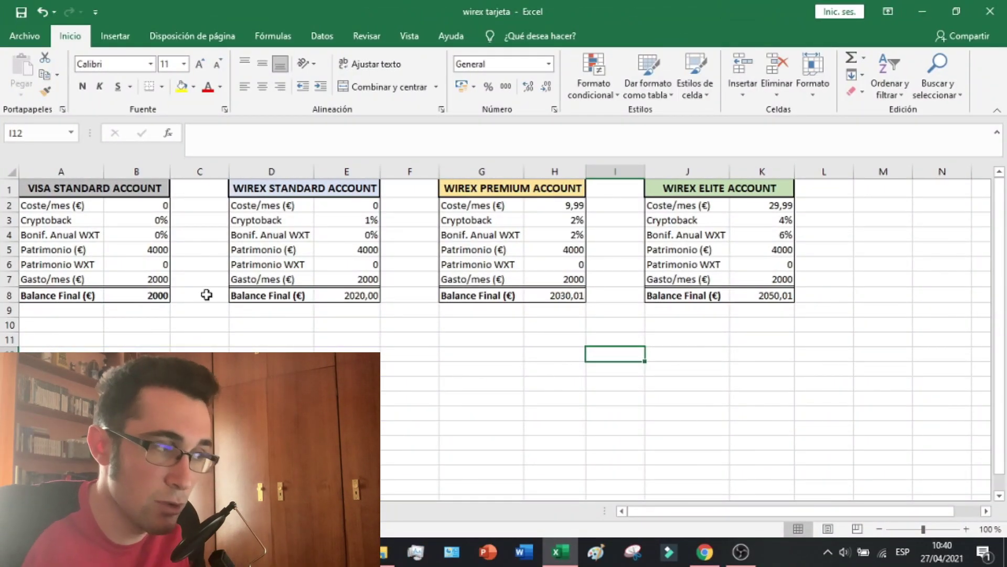
Step: Check the Visa Standard final balance and the Wirex Standard account's Bonif. Anual WXT row
{"action": "left_click", "coordinate": [161, 295]}
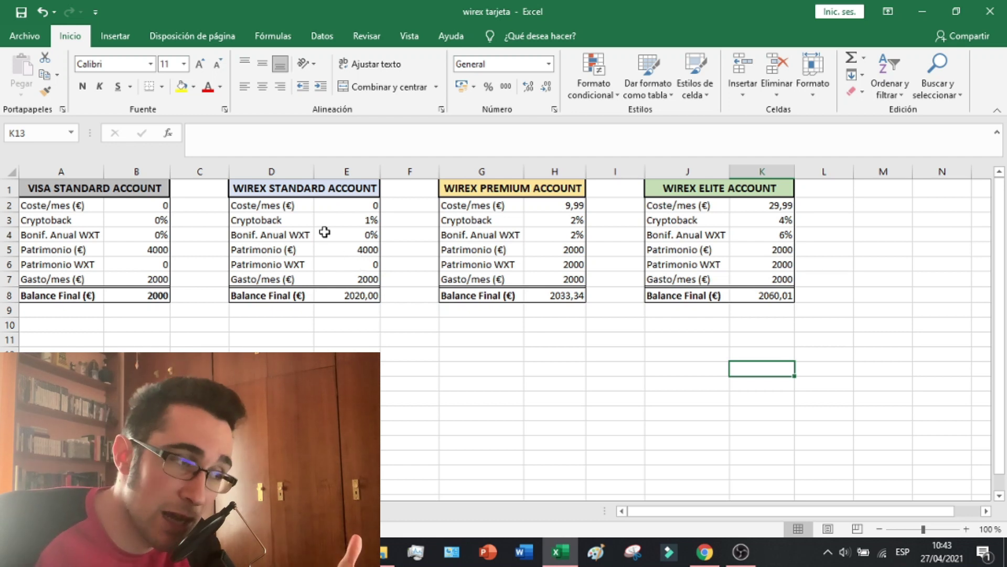
{"action": "left_click", "coordinate": [305, 235]}
{"action": "left_click_drag", "start_coordinate": [305, 234], "coordinate": [333, 234]}
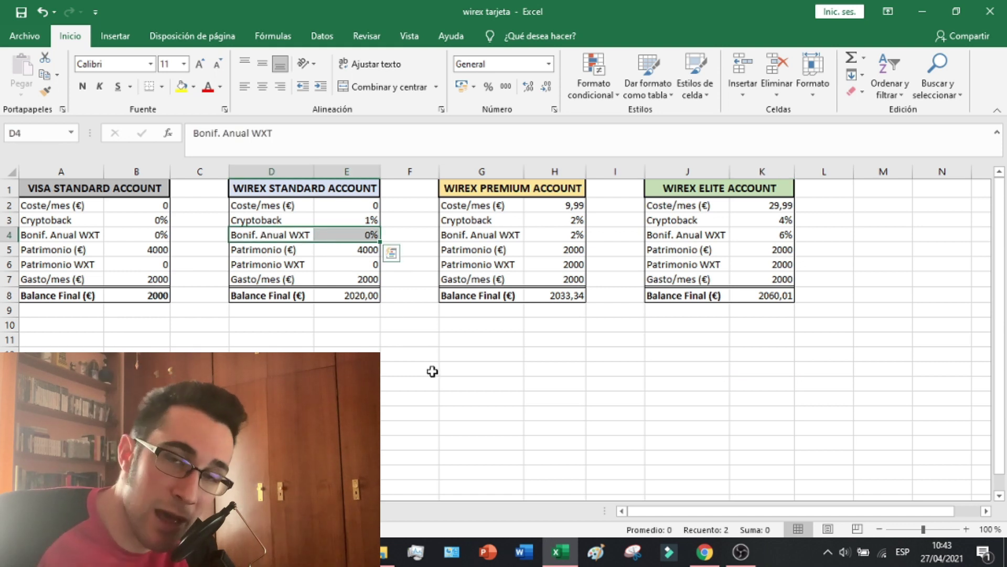
{"action": "left_click", "coordinate": [428, 352]}
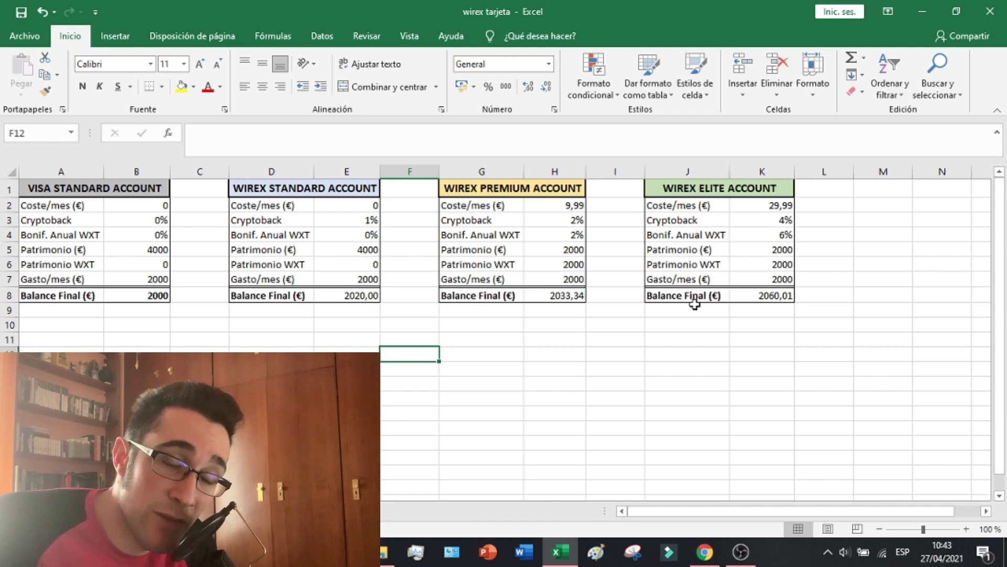
Step: Check how the Wirex Premium account splits its funds between Patrimonio (€) and Patrimonio WXT
{"action": "left_click", "coordinate": [557, 251]}
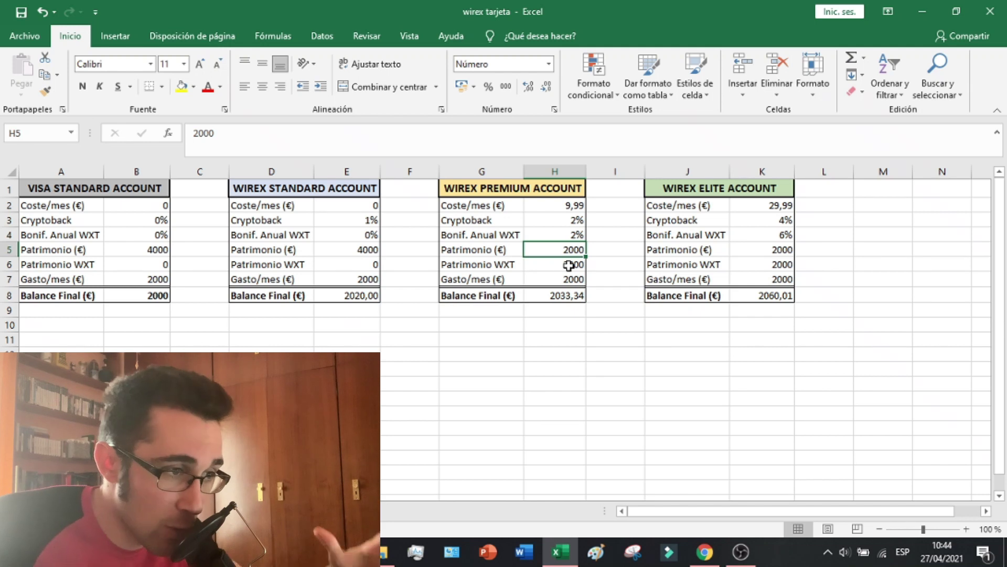
{"action": "left_click", "coordinate": [569, 265]}
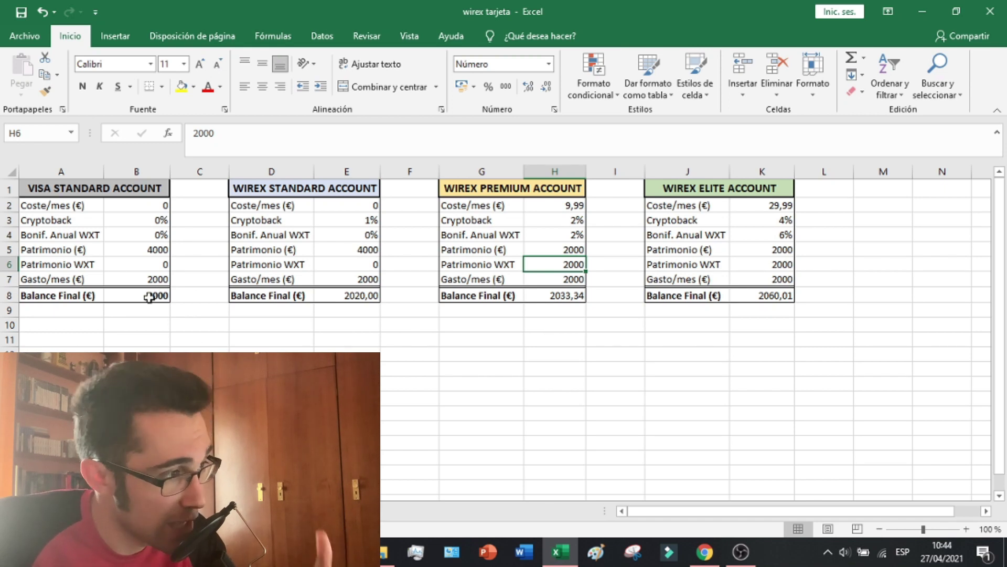
{"action": "left_click", "coordinate": [583, 339]}
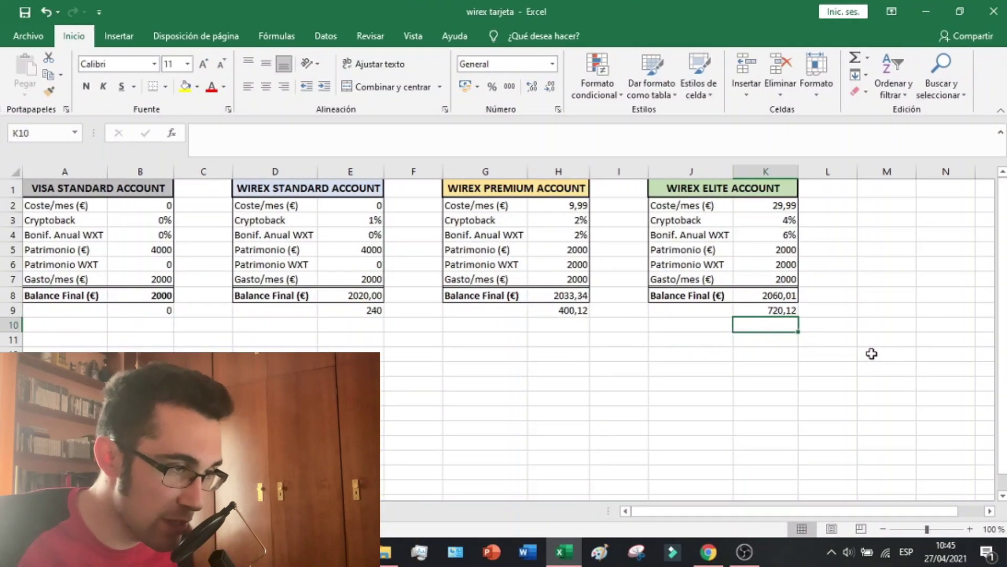
Step: Inspect the Wirex Standard Balance Final formula and the annual gain cells below the Wirex Standard and Wirex Elite tables
{"action": "left_click", "coordinate": [766, 397]}
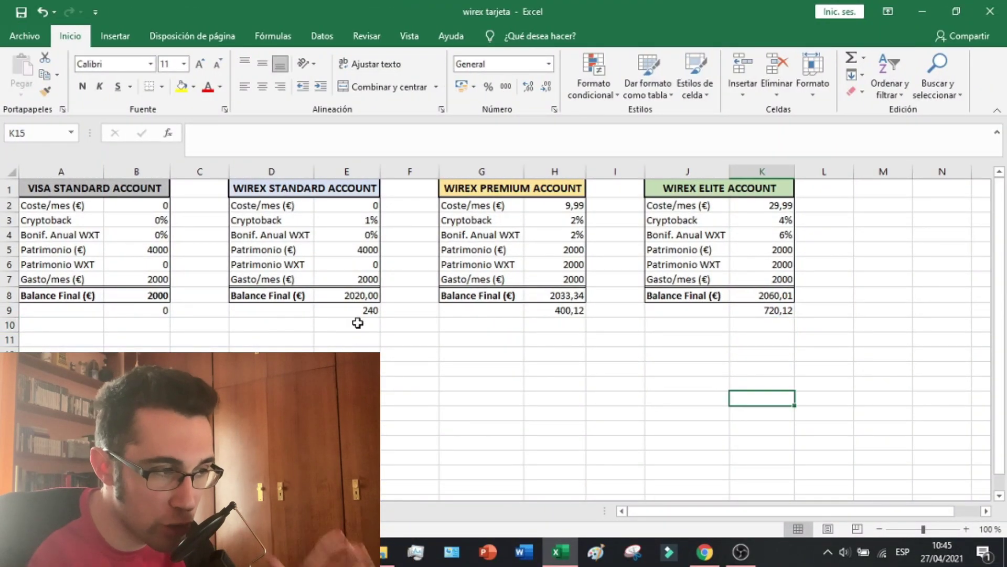
{"action": "left_click", "coordinate": [345, 295]}
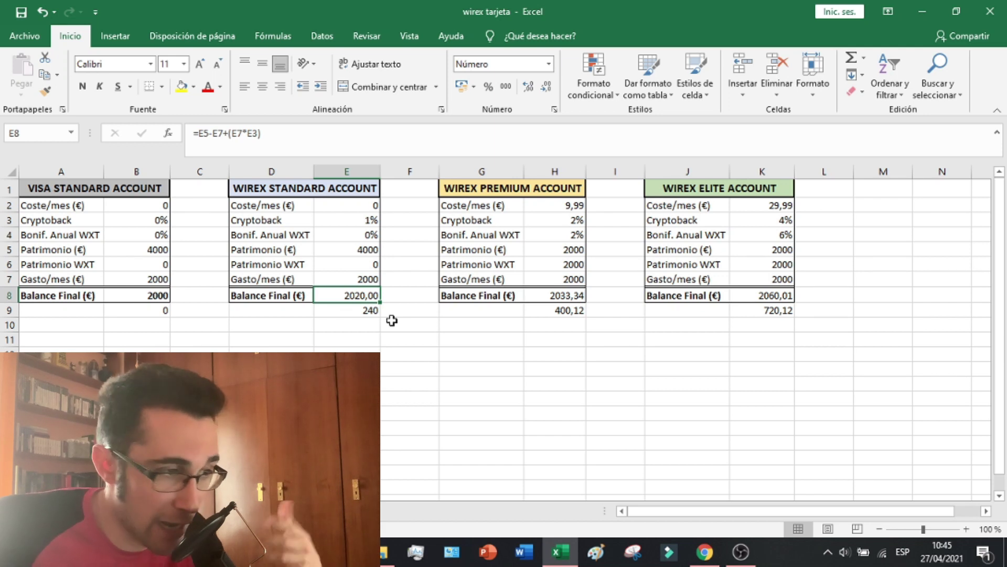
{"action": "left_click", "coordinate": [367, 310]}
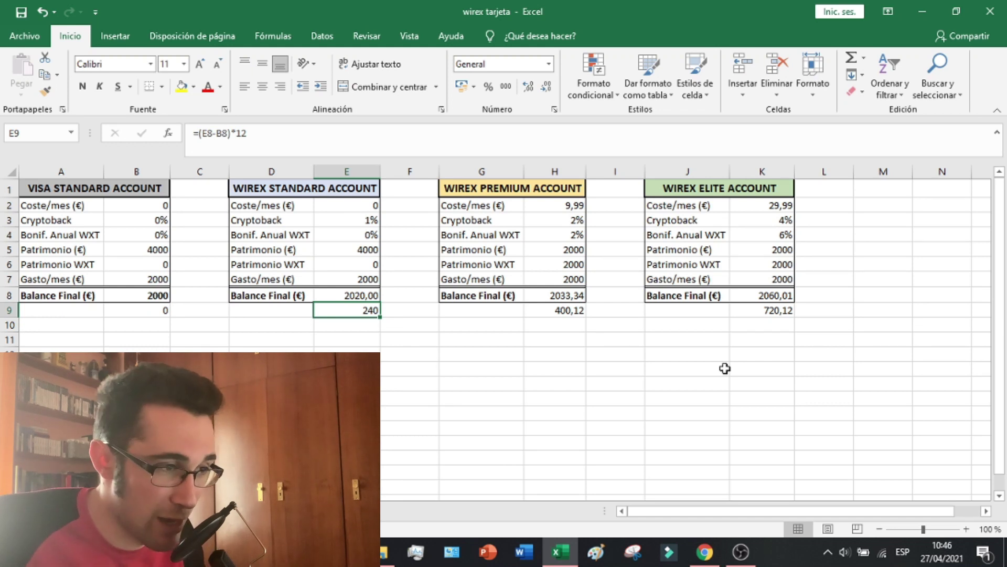
{"action": "left_click", "coordinate": [776, 313]}
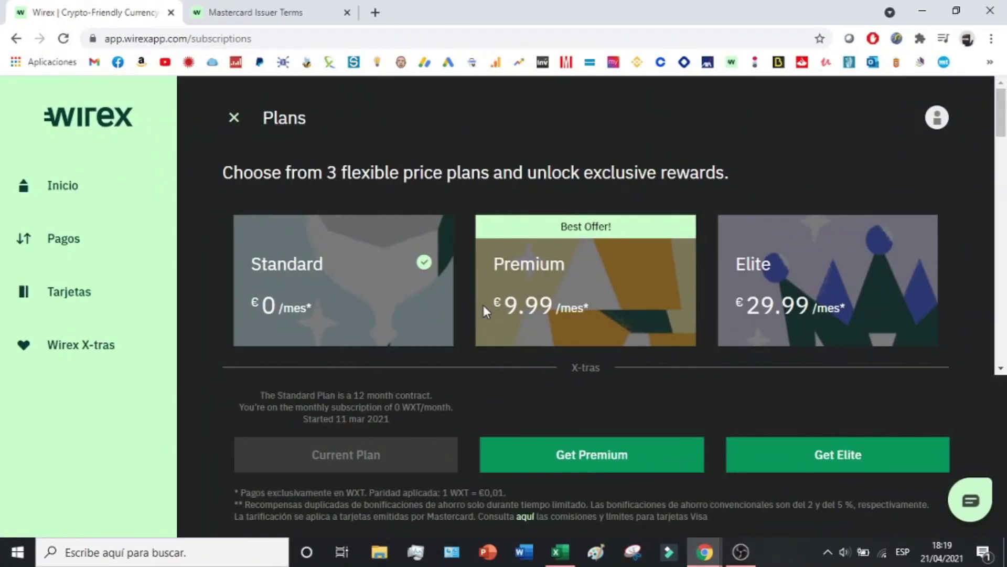
Step: Switch to the Wirex plans page in Chrome and examine the X-tras bonuses and offers of the Premium and Elite plans
{"action": "scroll", "coordinate": [488, 299], "scroll_direction": "down", "scroll_amount": 4}
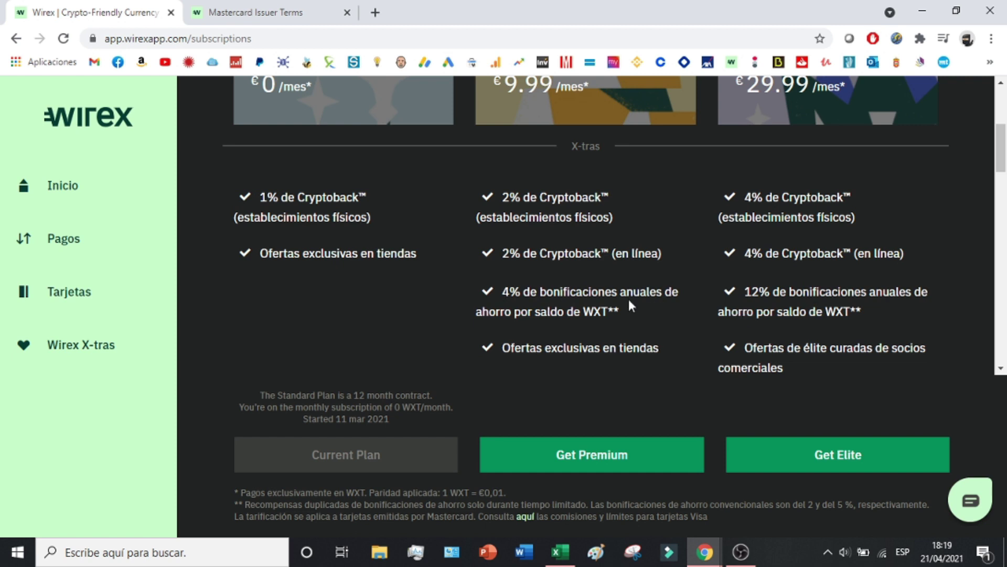
{"action": "left_click_drag", "start_coordinate": [618, 313], "coordinate": [500, 289]}
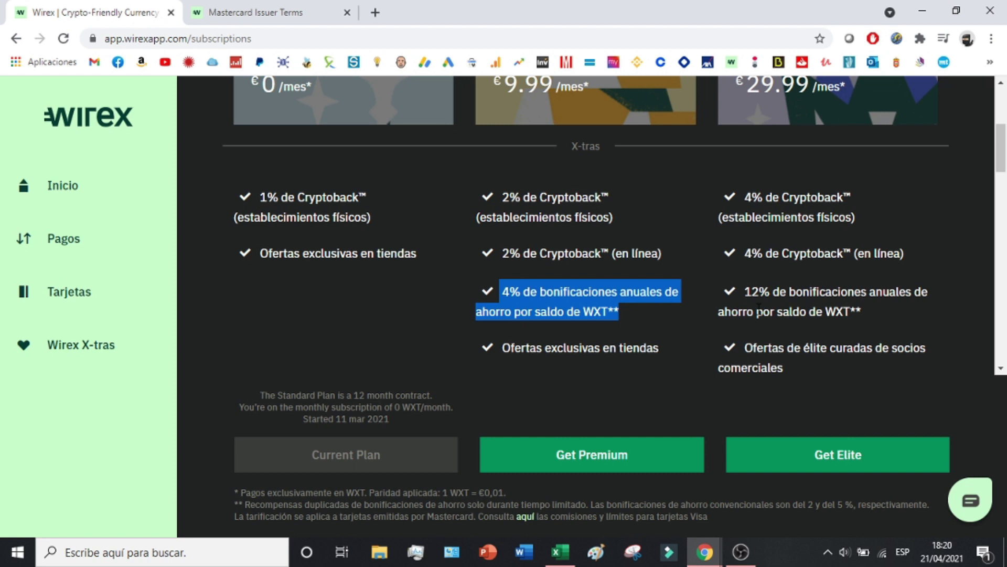
{"action": "left_click_drag", "start_coordinate": [527, 351], "coordinate": [661, 356]}
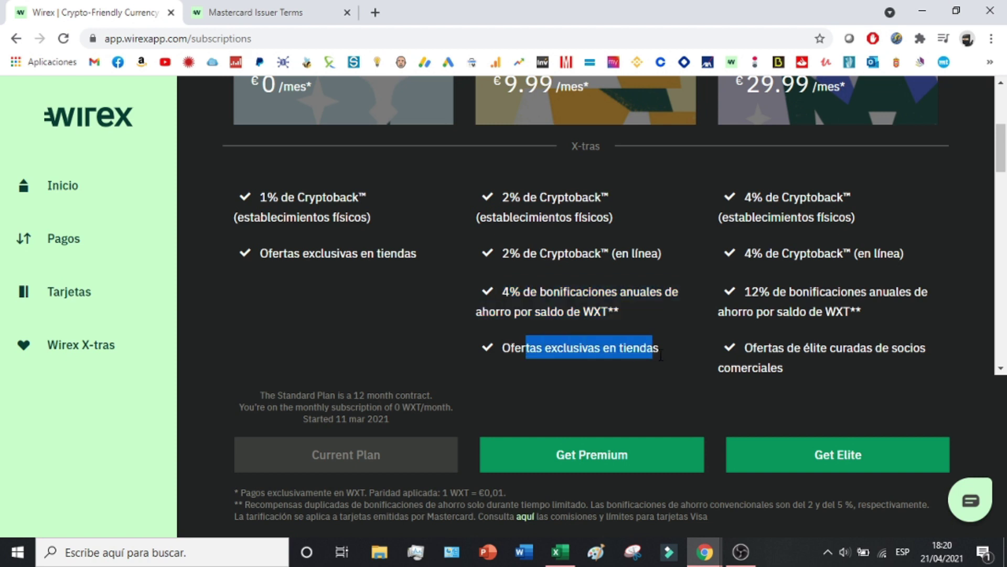
{"action": "left_click_drag", "start_coordinate": [787, 347], "coordinate": [867, 349]}
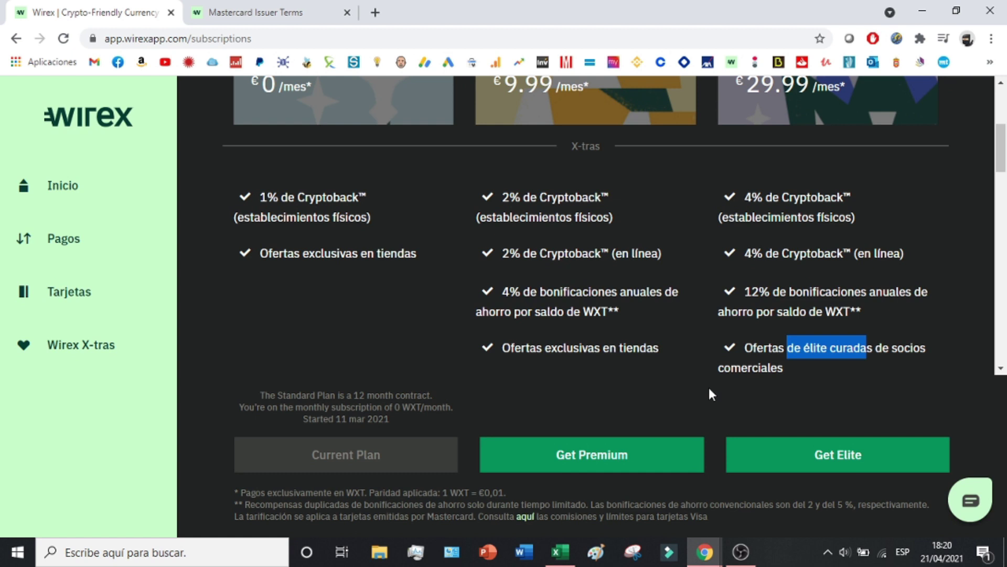
Step: Read through the plans' Ventajas, Tasas de referencia del mercado, Pagos, cajero automático and Características sections
{"action": "scroll", "coordinate": [710, 387], "scroll_direction": "down", "scroll_amount": 4}
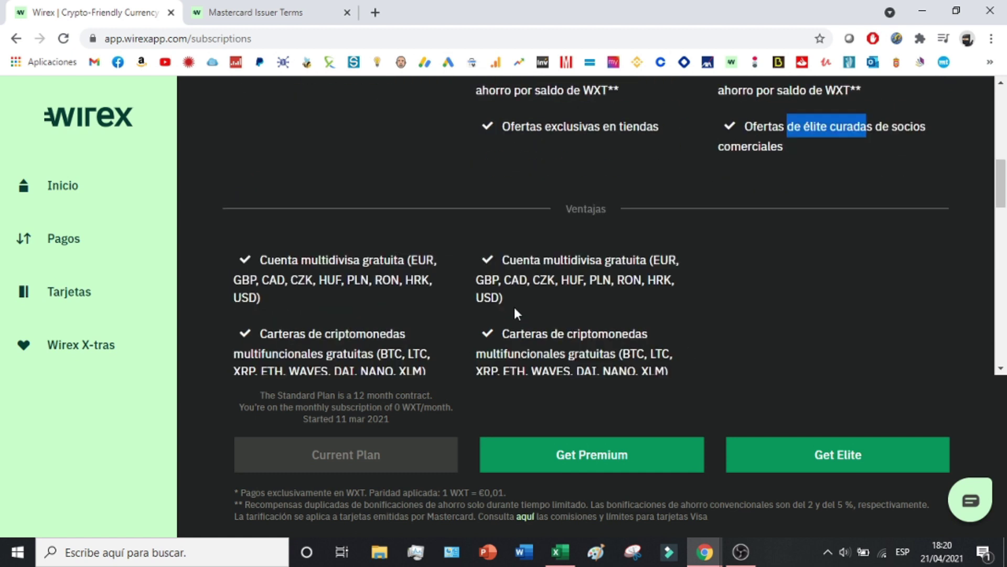
{"action": "scroll", "coordinate": [543, 278], "scroll_direction": "down", "scroll_amount": 1}
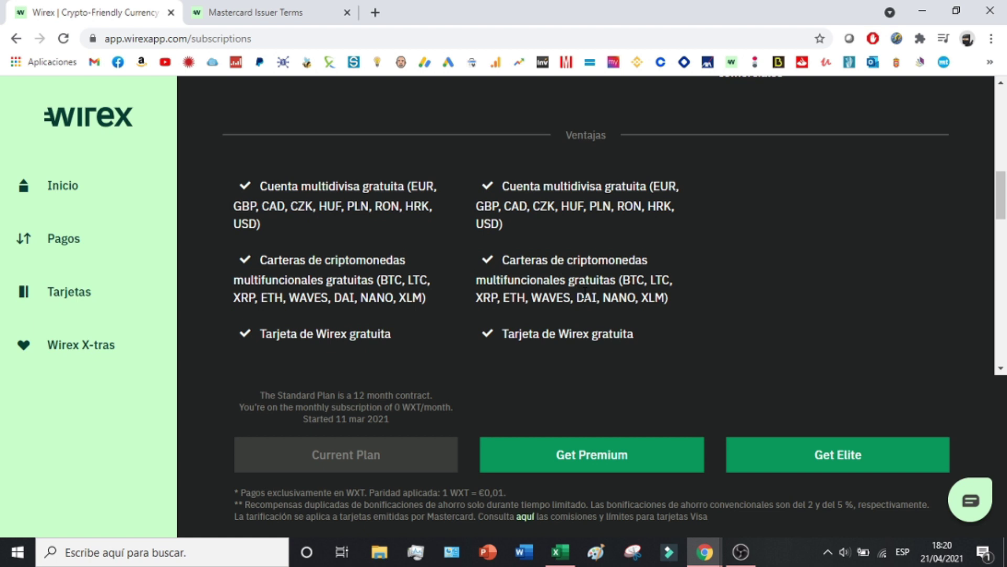
{"action": "scroll", "coordinate": [585, 292], "scroll_direction": "down", "scroll_amount": 5}
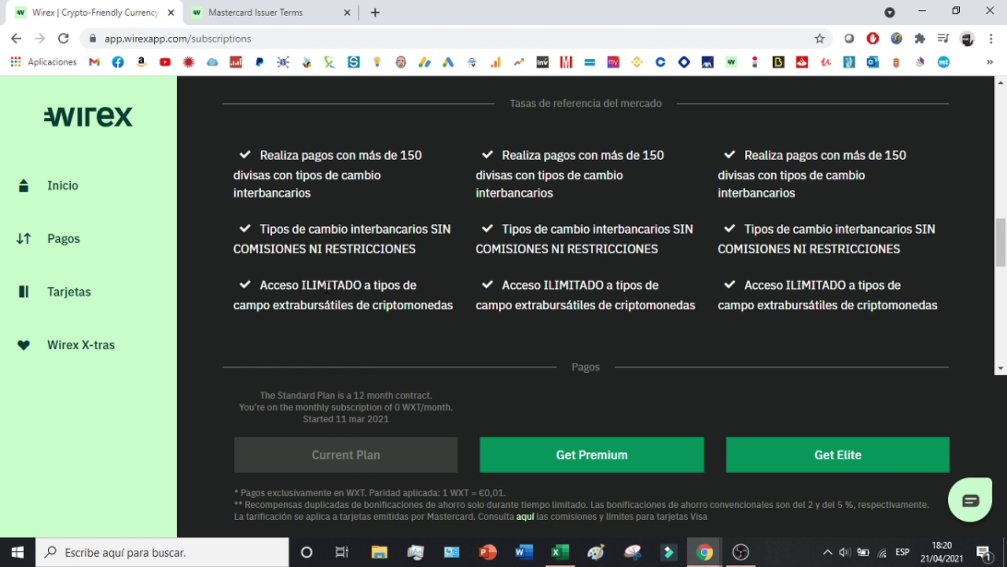
{"action": "scroll", "coordinate": [415, 326], "scroll_direction": "down", "scroll_amount": 4}
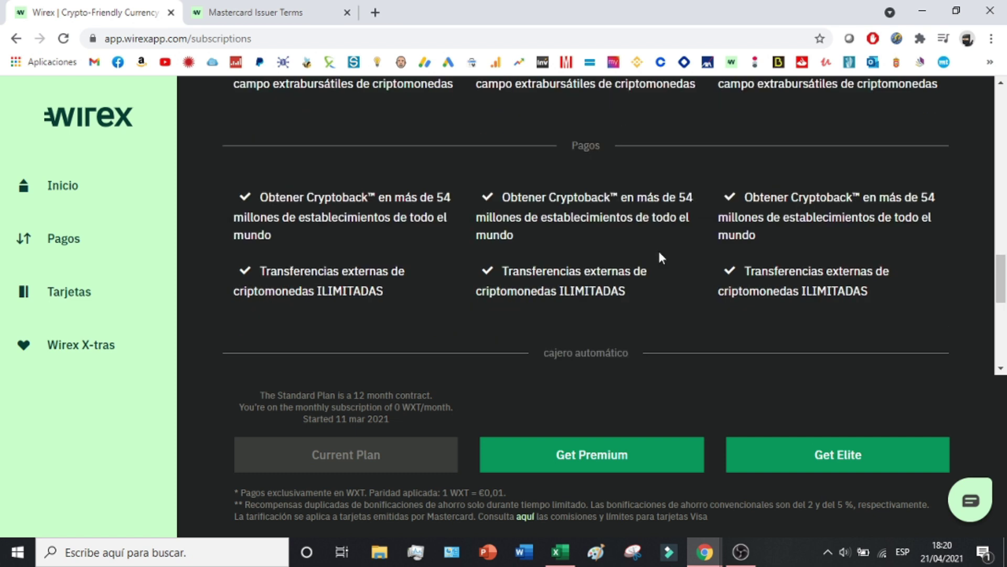
{"action": "scroll", "coordinate": [660, 257], "scroll_direction": "down", "scroll_amount": 3}
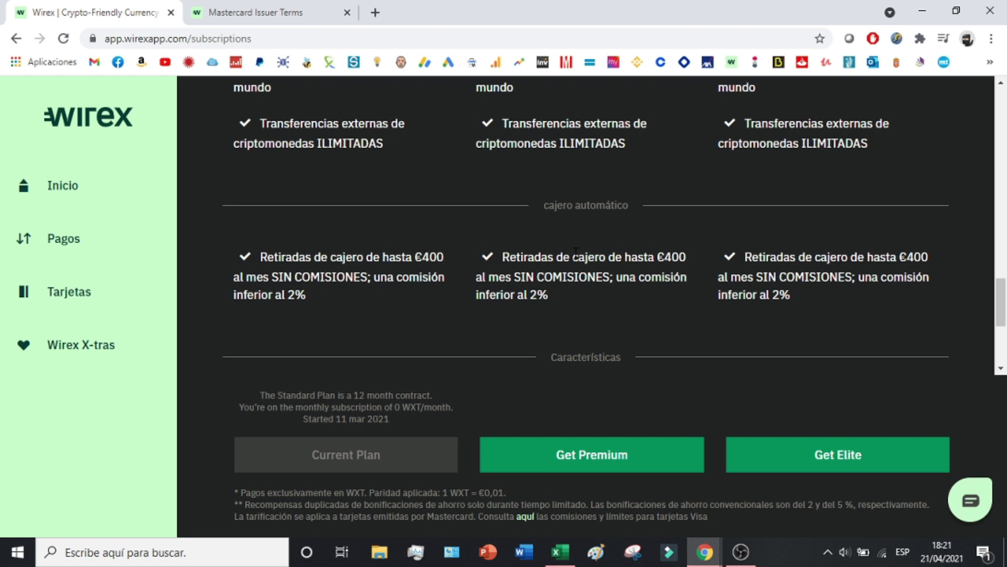
{"action": "scroll", "coordinate": [544, 276], "scroll_direction": "down", "scroll_amount": 4}
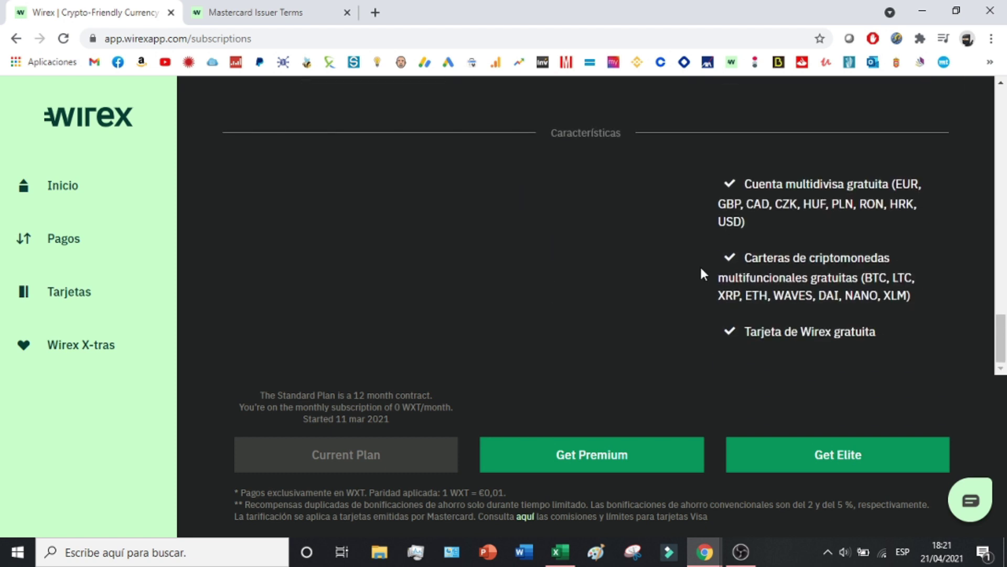